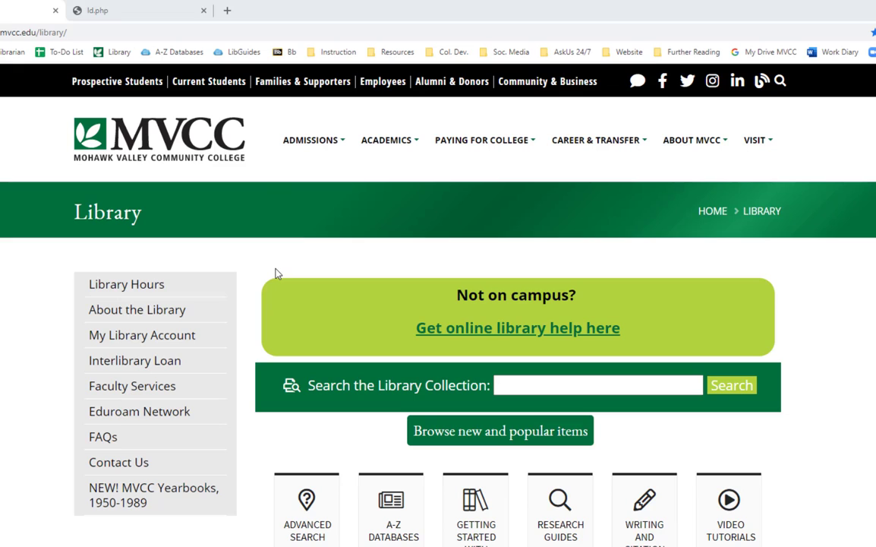
Step: Search the library catalogue for the pasted article title
{"action": "left_click", "coordinate": [510, 386]}
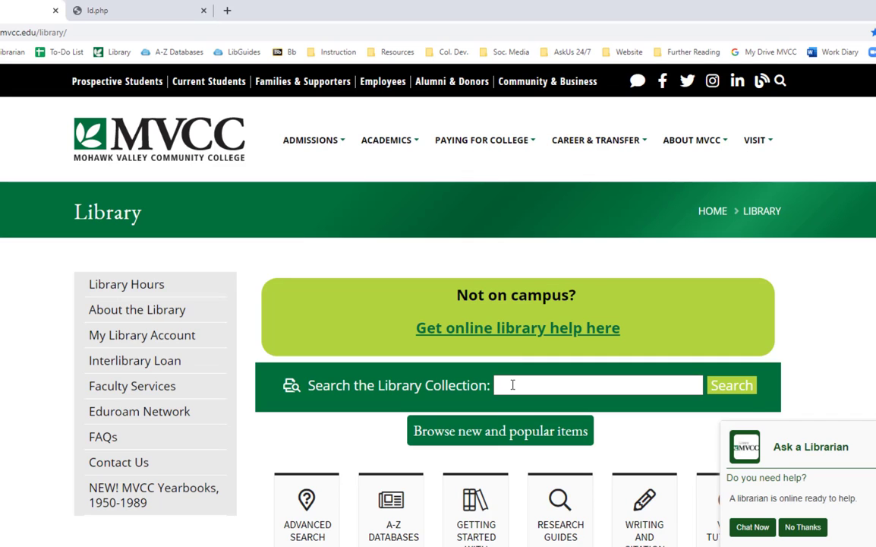
{"action": "left_click", "coordinate": [513, 385]}
{"action": "key", "text": "ctrl+v"}
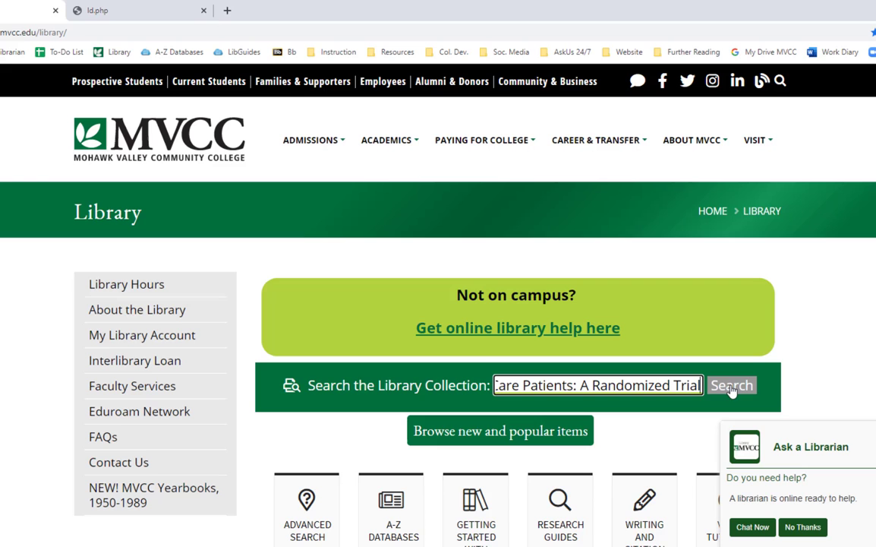
{"action": "left_click", "coordinate": [731, 387]}
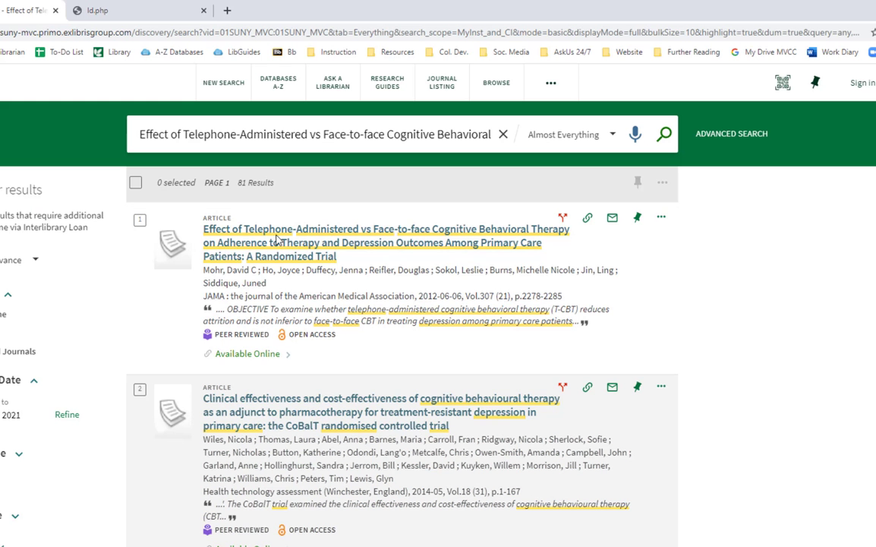
Step: Open the first result's record, generate its APA (7th edition) citation and select the citation text
{"action": "left_click", "coordinate": [287, 243]}
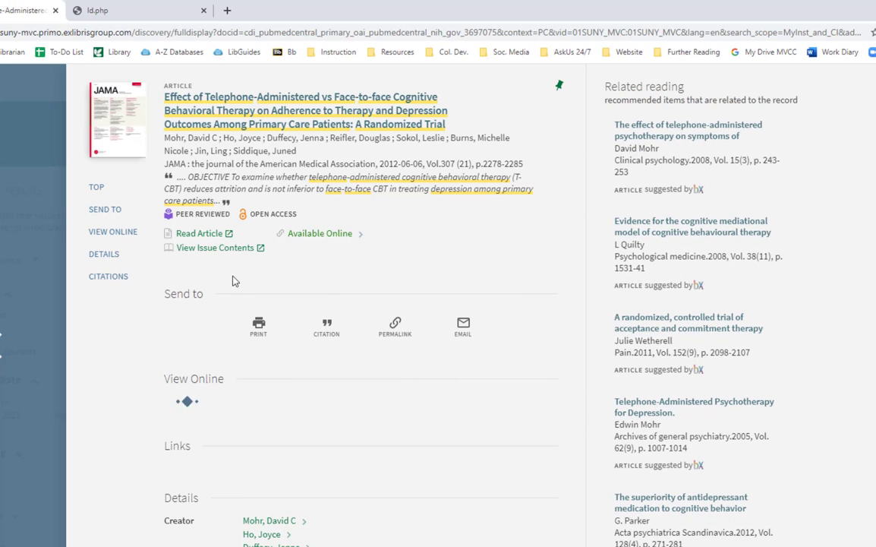
{"action": "left_click", "coordinate": [328, 334]}
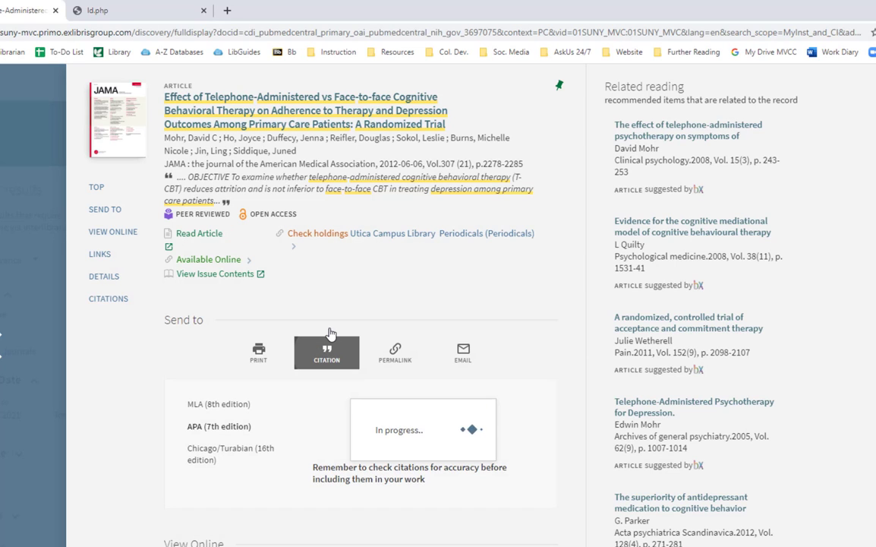
{"action": "left_click", "coordinate": [251, 429]}
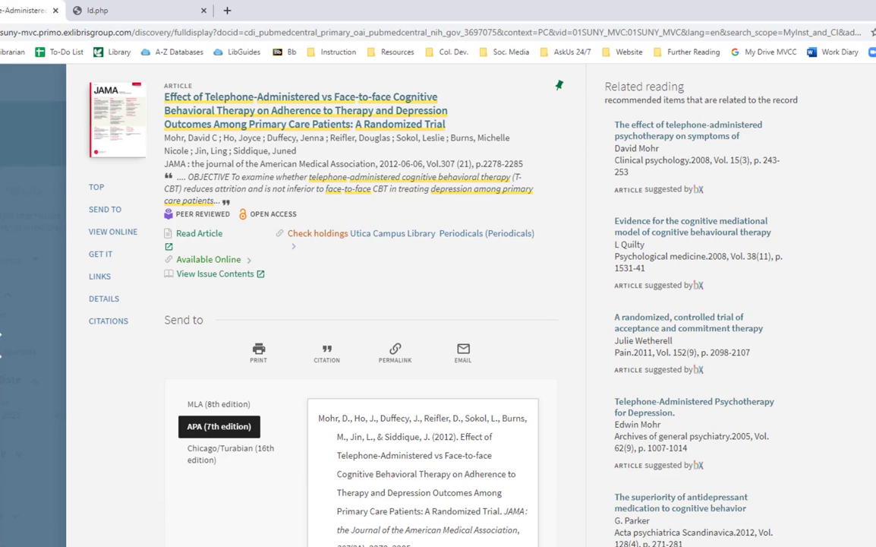
{"action": "left_click", "coordinate": [334, 420]}
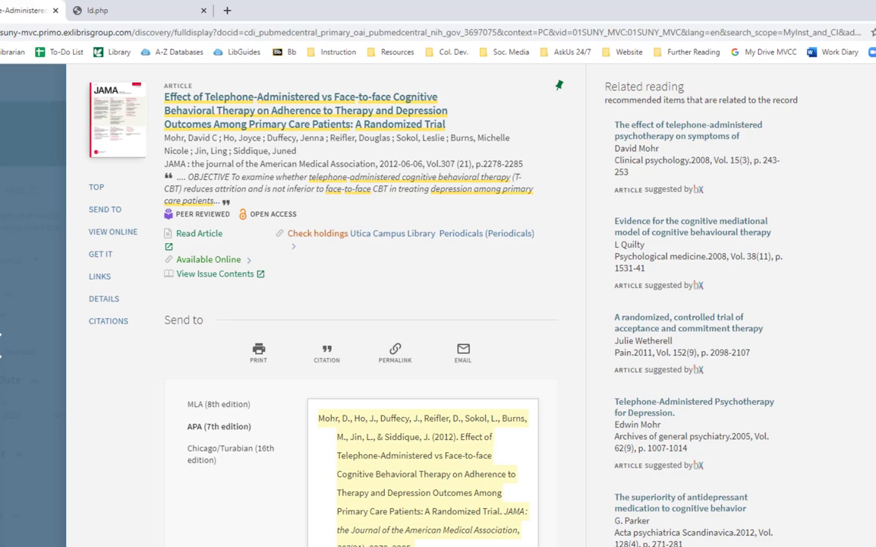
Step: Paste the APA citation into a blank Word document and centre a new empty line above it
{"action": "key", "text": "alt+Tab"}
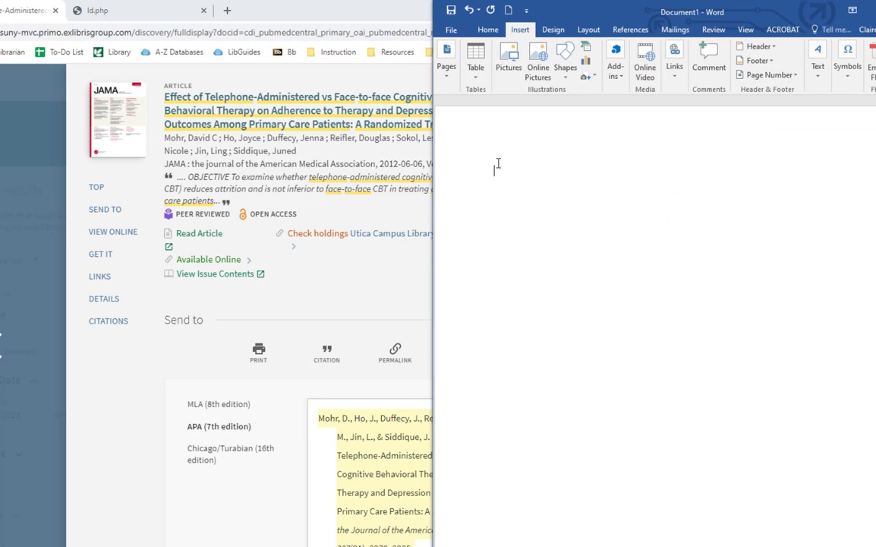
{"action": "type", "text": "Mohr, D., Ho, J., Duffecy, J., Reifler, D., Sokol, L., Burns, M., Jin, L., & Siddique, J. (2012). Effect of Telephone-Administered vs Face-to-face Cognitive Behavioral Therapy on Adherence to Therapy and Depression Outcomes Among Primary Care Patients: A Randomized Trial. JAMA : the Journal of the American Medical Association, 307(21), 2278–2285. https://doi.org/10.1001/jama.2012.5588"}
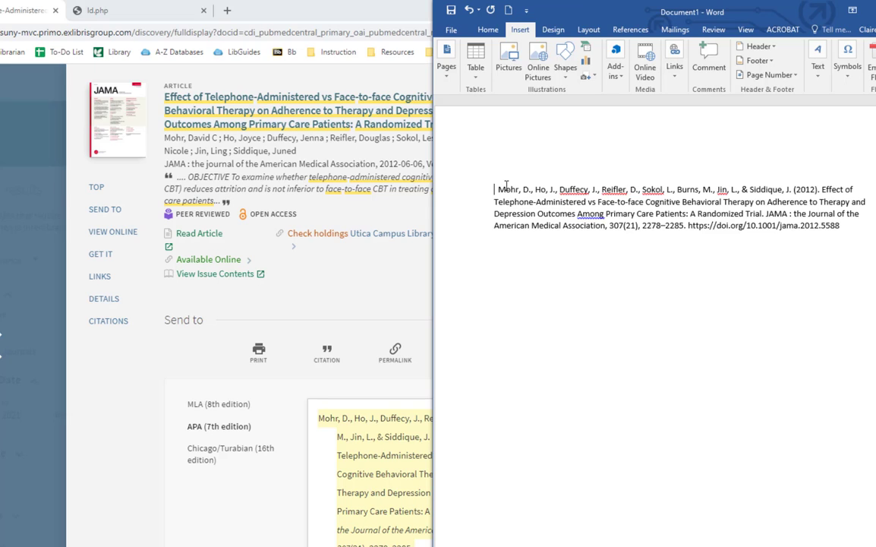
{"action": "key", "text": "Return"}
{"action": "left_click", "coordinate": [487, 30]}
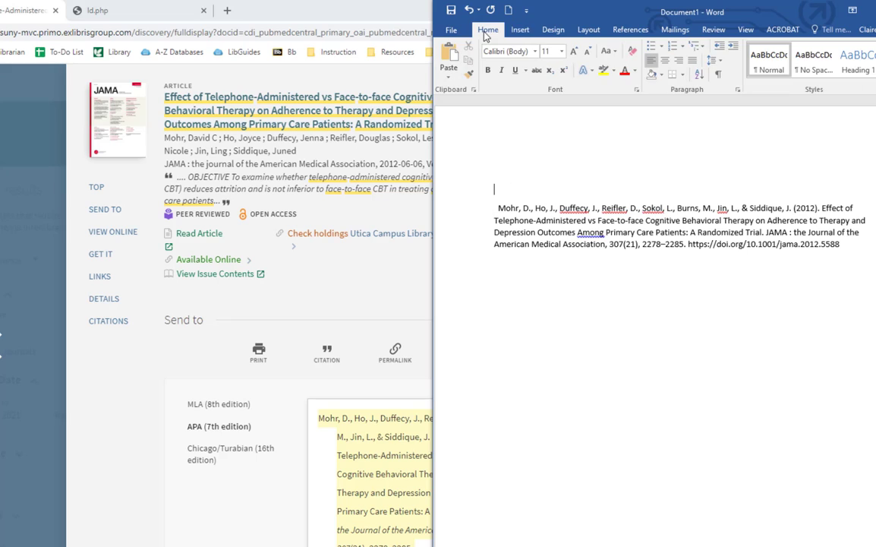
{"action": "left_click", "coordinate": [665, 60]}
Step: Type the 'References' heading, delete the two leading spaces before Mohr, and un-maximize the windows
{"action": "type", "text": "References"}
{"action": "left_click", "coordinate": [499, 207]}
{"action": "key", "text": "BackSpace"}
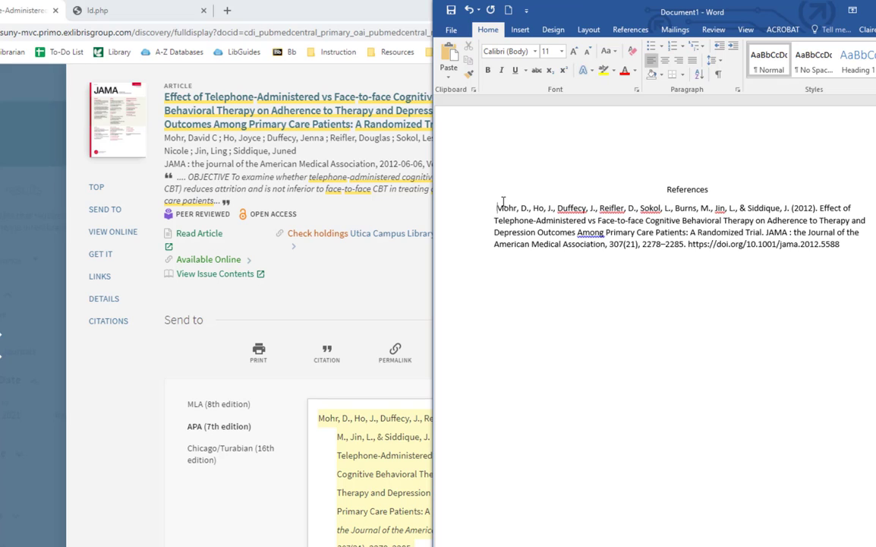
{"action": "key", "text": "BackSpace"}
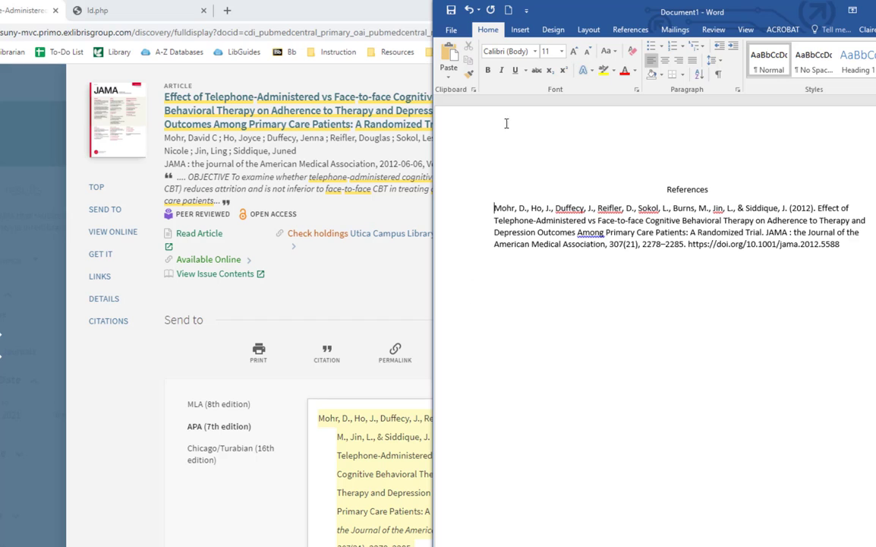
{"action": "left_click_drag", "start_coordinate": [564, 16], "coordinate": [600, 16]}
{"action": "left_click_drag", "start_coordinate": [426, 10], "coordinate": [0, 30]}
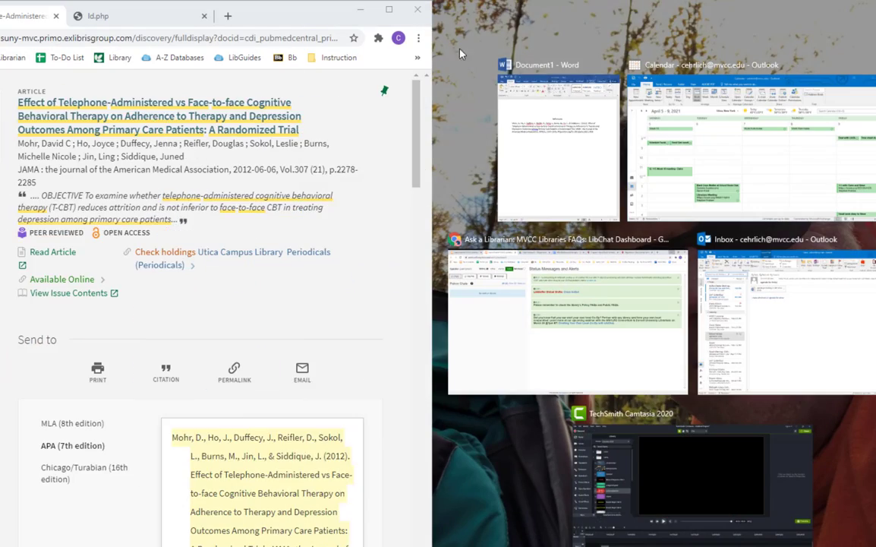
Step: Snap Word to the right half beside the browser and select the Mohr et al. reference paragraph
{"action": "left_click", "coordinate": [524, 91]}
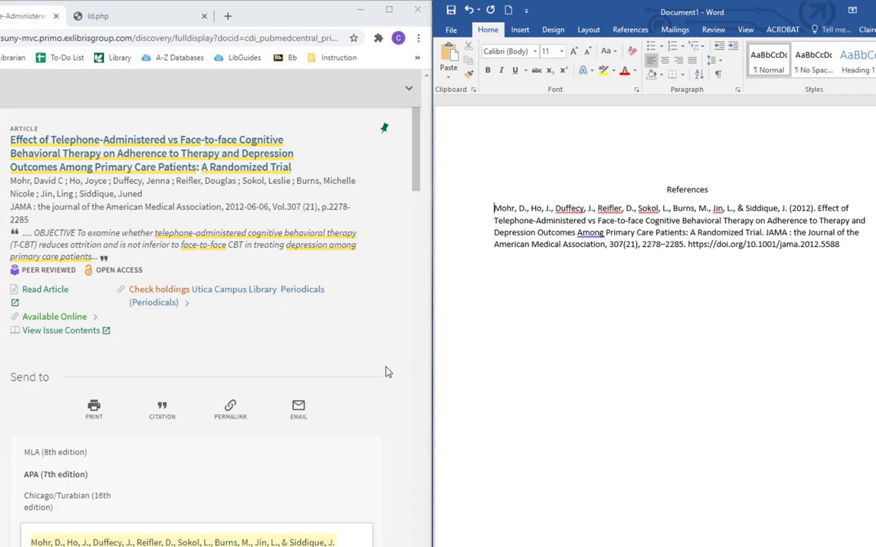
{"action": "scroll", "coordinate": [387, 371], "scroll_direction": "down", "scroll_amount": 1}
{"action": "scroll", "coordinate": [385, 371], "scroll_direction": "down", "scroll_amount": 2}
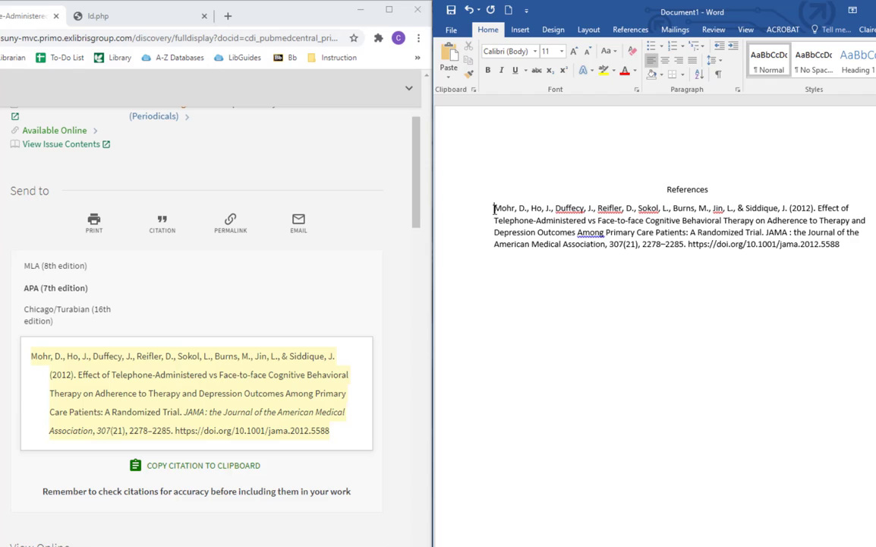
{"action": "left_click_drag", "start_coordinate": [494, 208], "coordinate": [841, 245]}
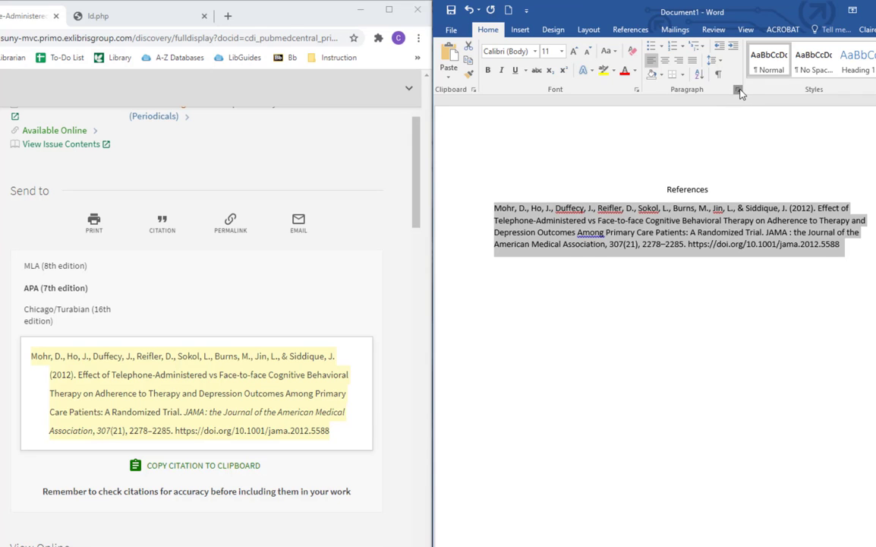
Step: Give the reference a 0.5" hanging indent and double line spacing in the Paragraph dialog
{"action": "left_click", "coordinate": [738, 92]}
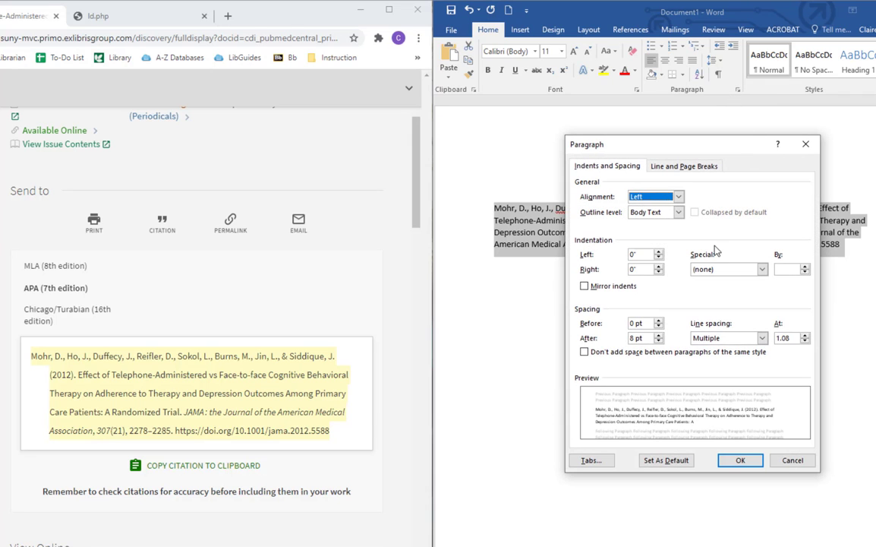
{"action": "left_click", "coordinate": [762, 269]}
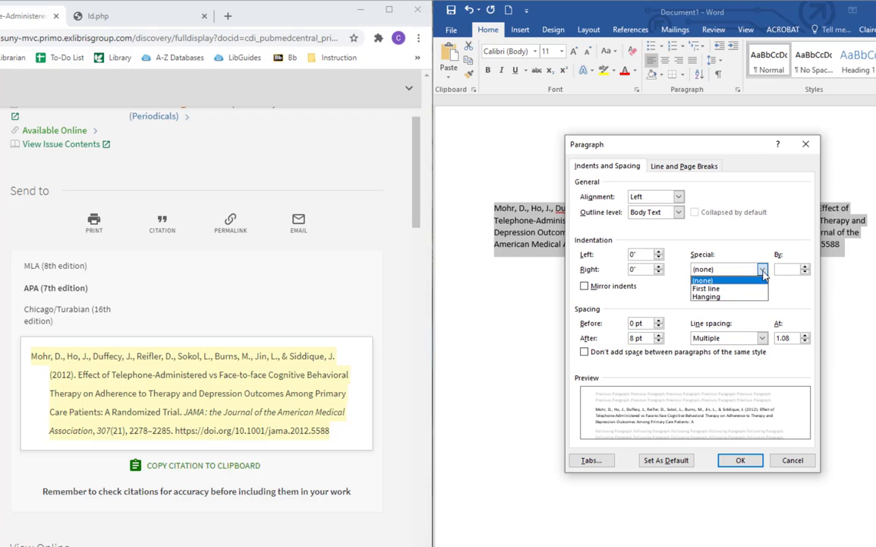
{"action": "left_click", "coordinate": [729, 296]}
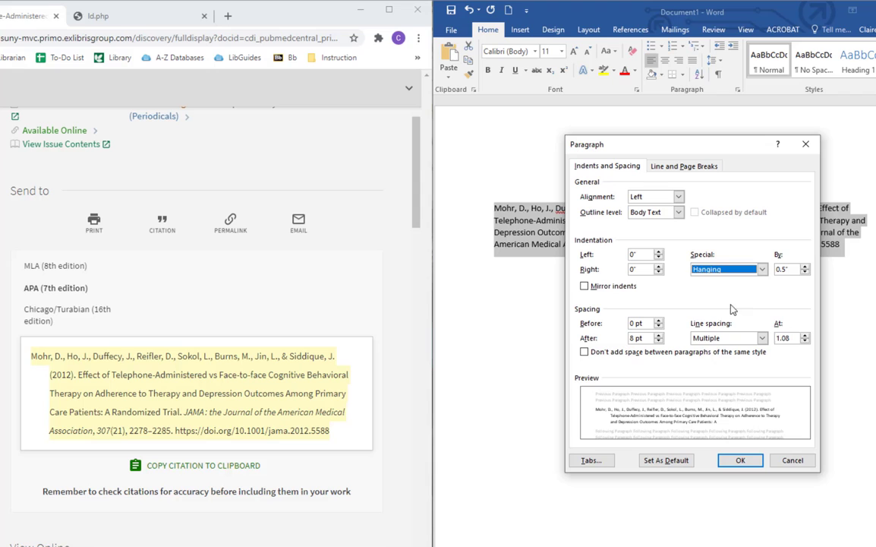
{"action": "left_click", "coordinate": [740, 338]}
{"action": "left_click", "coordinate": [740, 366]}
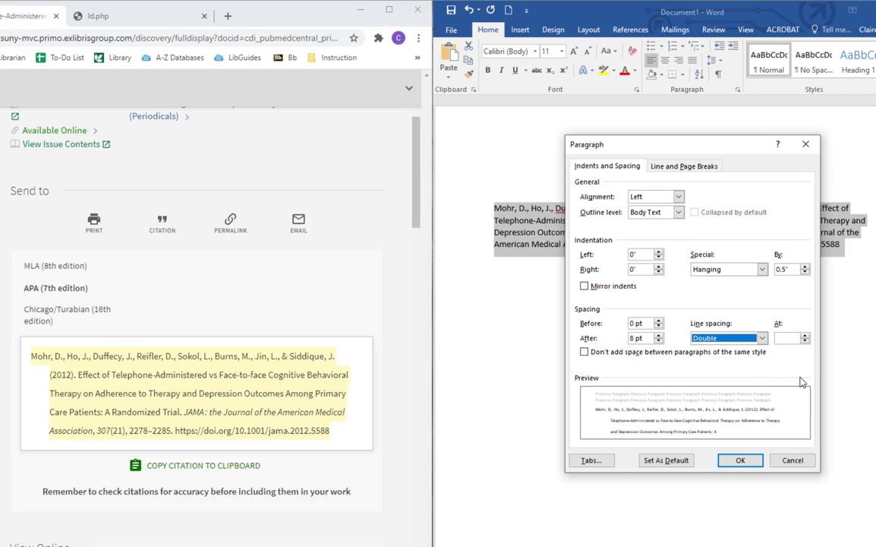
{"action": "left_click", "coordinate": [740, 461]}
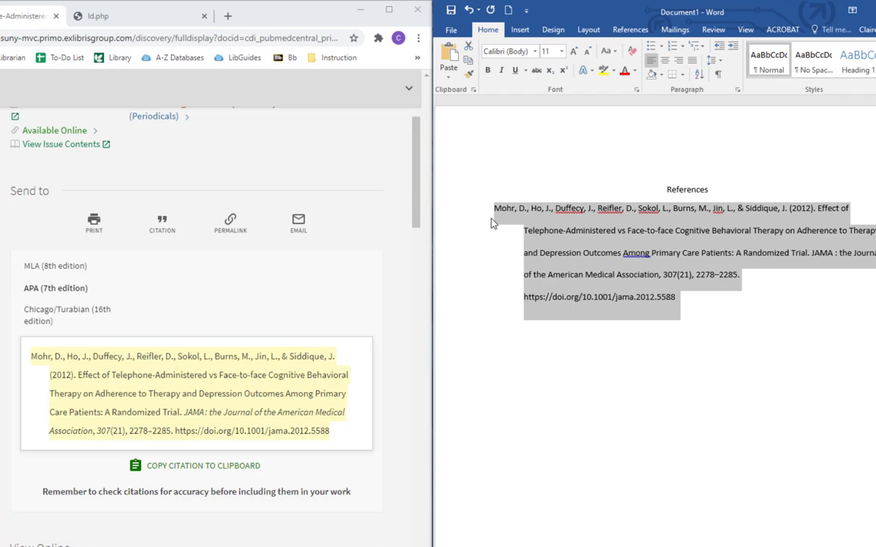
{"action": "left_click", "coordinate": [505, 252]}
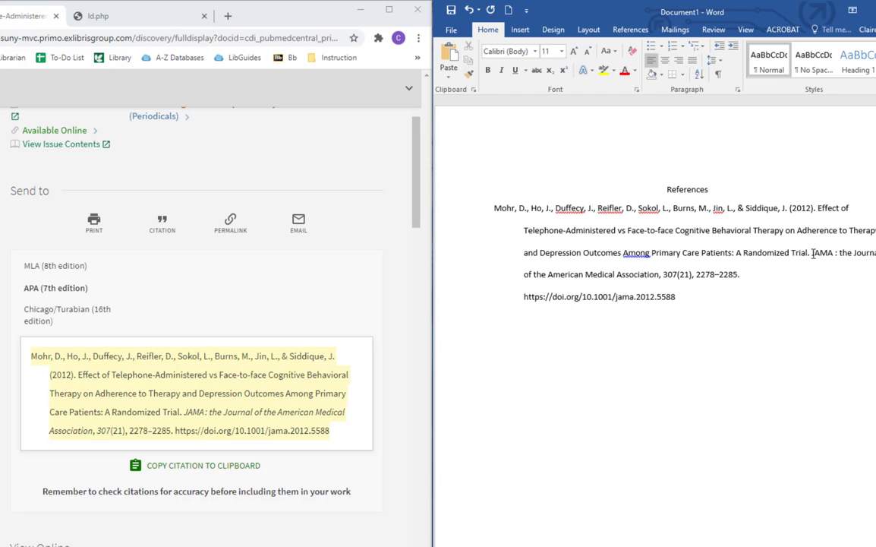
Step: Italicize 'JAMA : the Journal of the American Medical Association, 307' in the reference
{"action": "left_click_drag", "start_coordinate": [812, 253], "coordinate": [676, 274]}
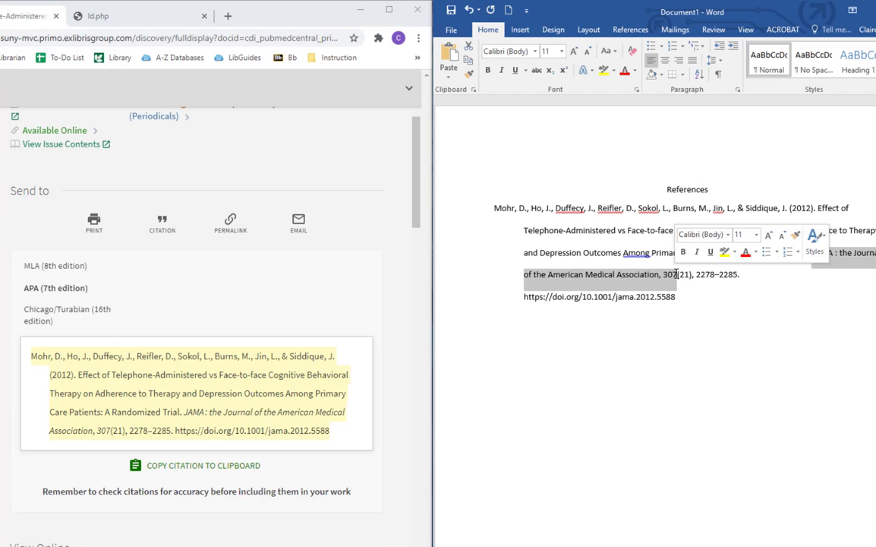
{"action": "left_click", "coordinate": [501, 70]}
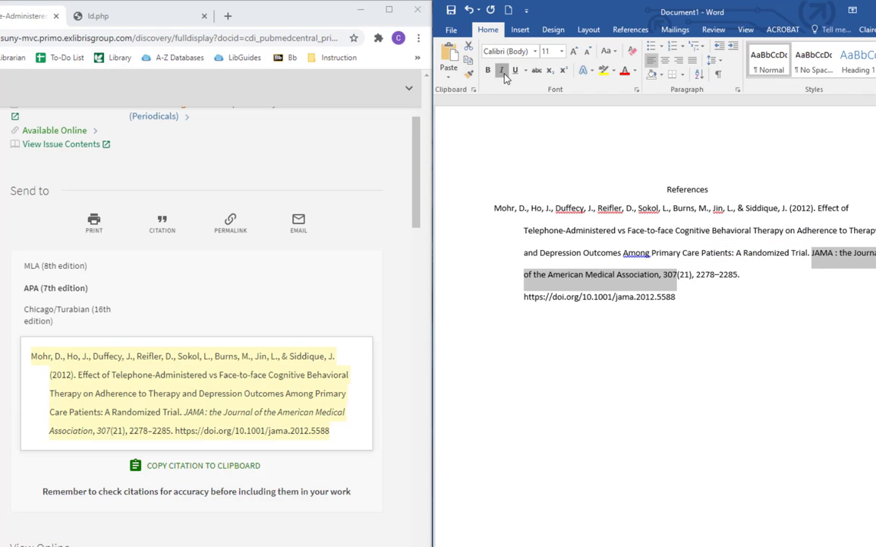
{"action": "left_click", "coordinate": [770, 274]}
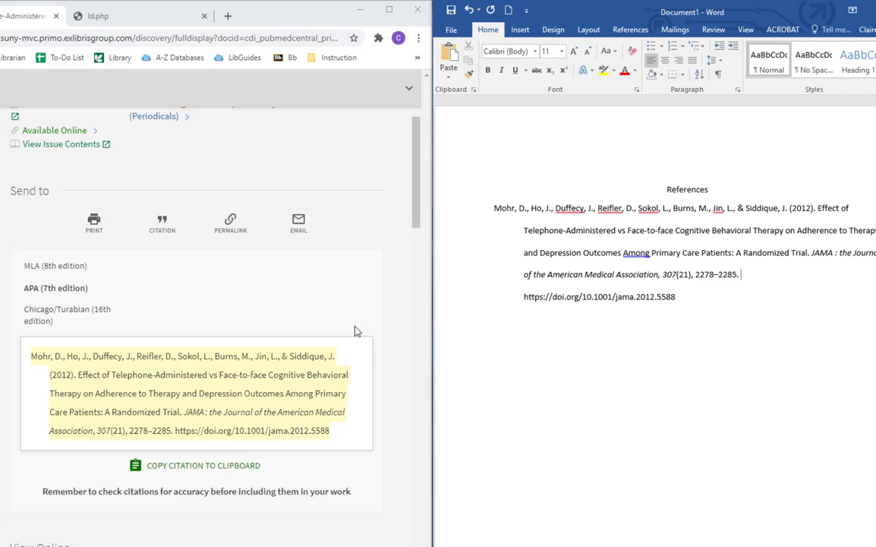
{"action": "left_click", "coordinate": [375, 404]}
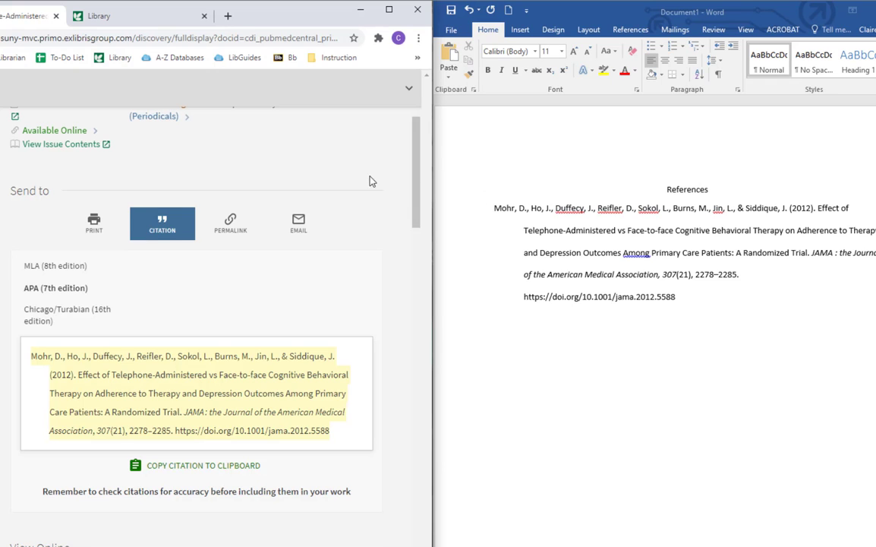
Step: Go through Writing and Citation Help, Citations and APA to open the 7th edition citation guide PDF
{"action": "left_click", "coordinate": [137, 21]}
{"action": "scroll", "coordinate": [268, 315], "scroll_direction": "down", "scroll_amount": 1}
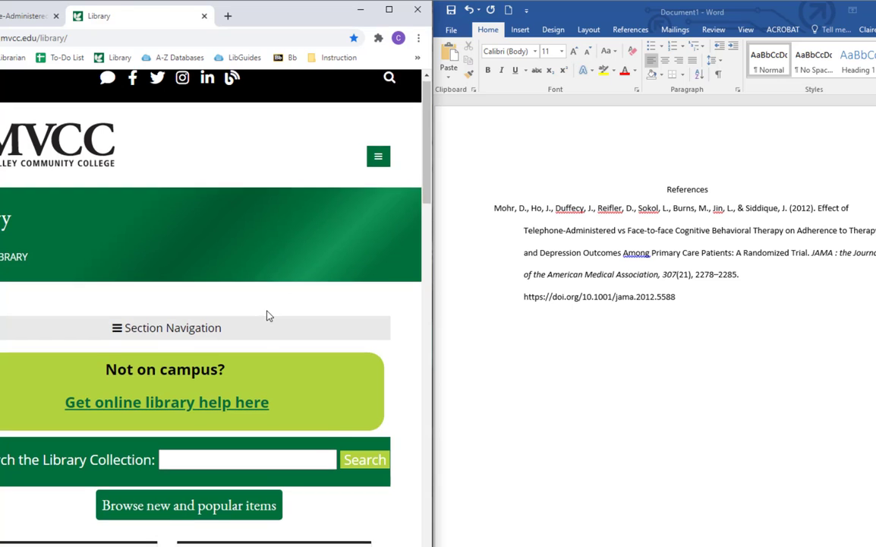
{"action": "scroll", "coordinate": [267, 316], "scroll_direction": "down", "scroll_amount": 3}
{"action": "scroll", "coordinate": [219, 329], "scroll_direction": "down", "scroll_amount": 1}
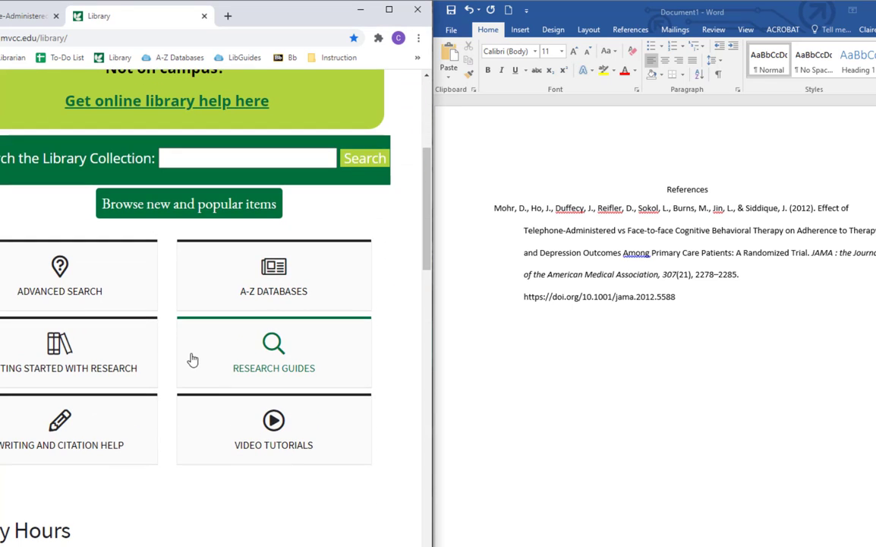
{"action": "left_click", "coordinate": [55, 437]}
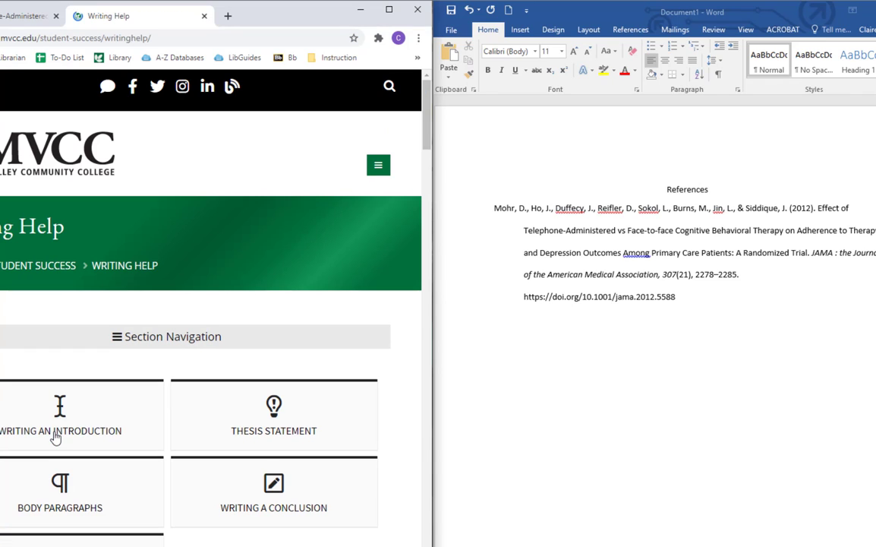
{"action": "left_click", "coordinate": [60, 541]}
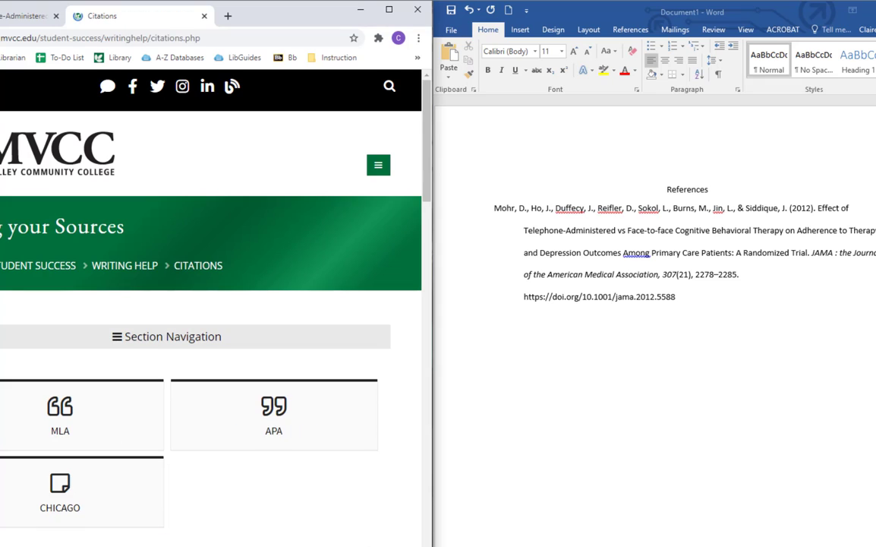
{"action": "left_click", "coordinate": [306, 439]}
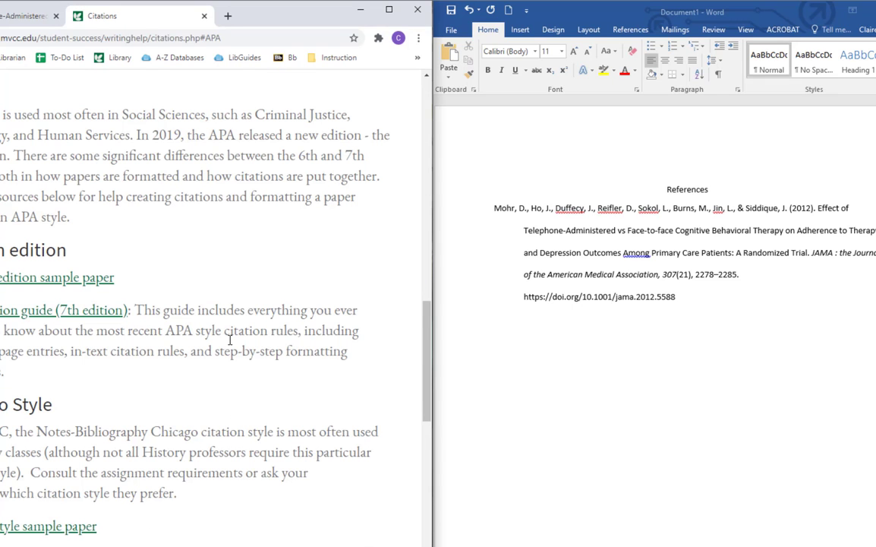
{"action": "left_click", "coordinate": [14, 314]}
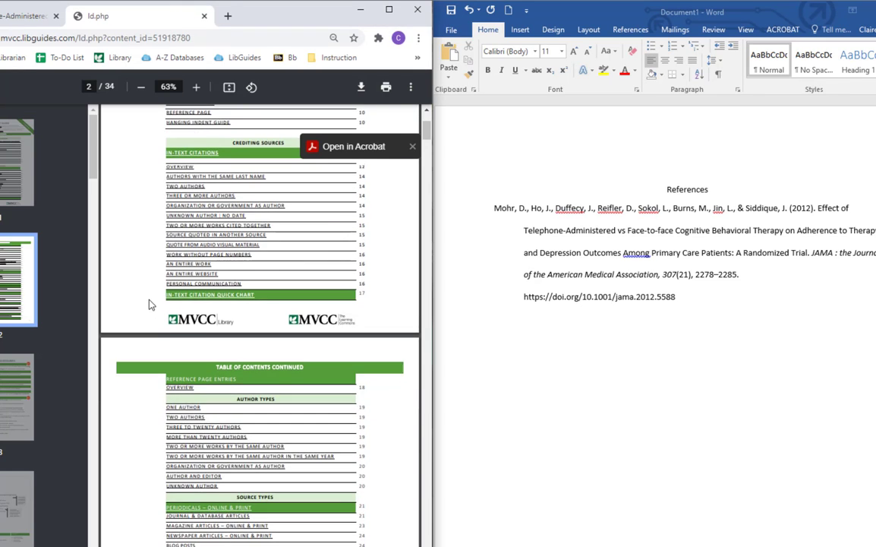
Step: Jump from the table of contents to the Reference Page Entries overview on page 18
{"action": "scroll", "coordinate": [150, 304], "scroll_direction": "down", "scroll_amount": 1}
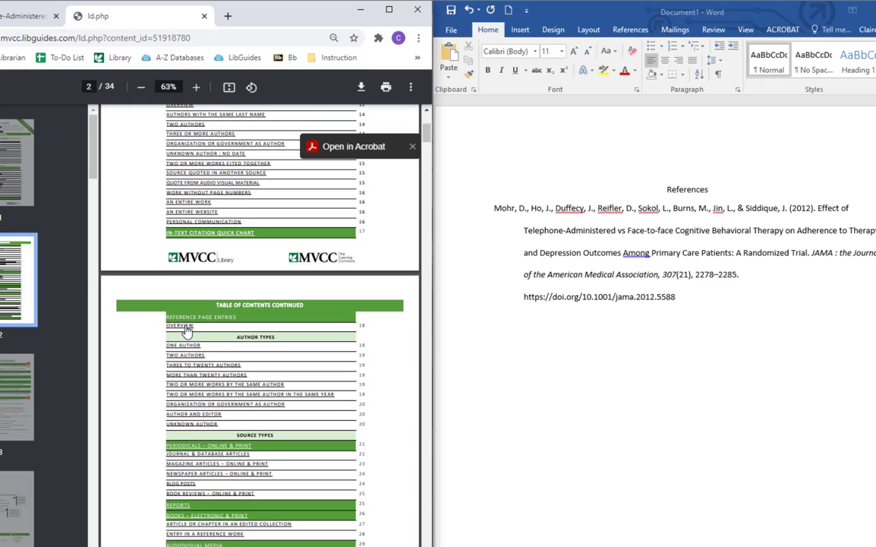
{"action": "left_click", "coordinate": [183, 327]}
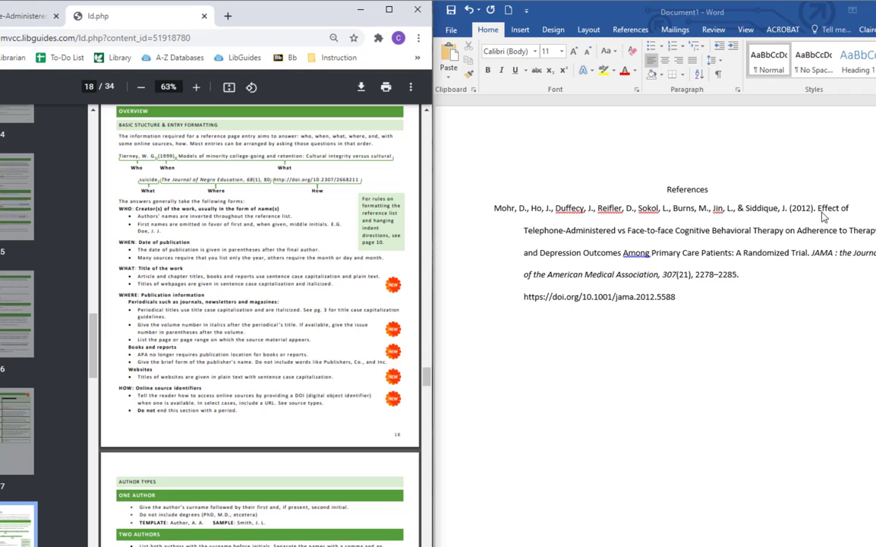
Step: Lowercase the capitalized title words with Shift+F3 so the title ends 'A randomized trial.'
{"action": "left_click", "coordinate": [523, 231]}
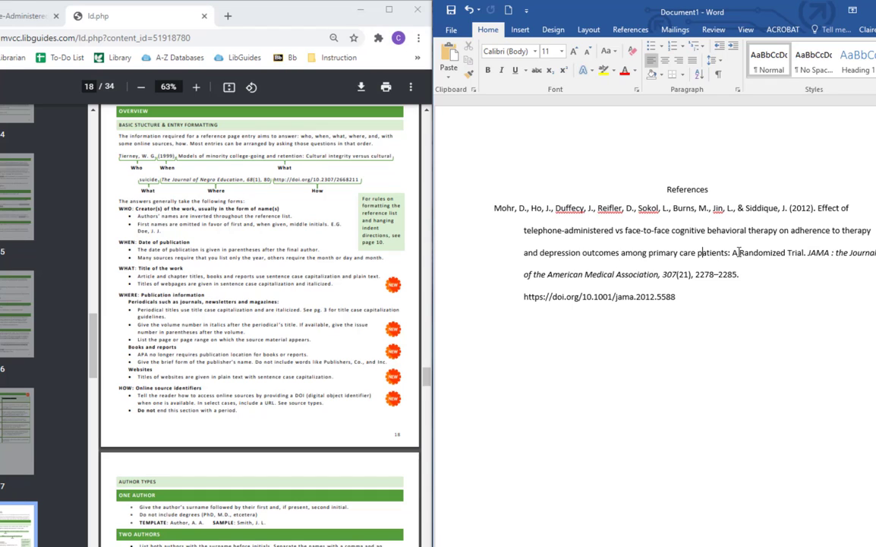
{"action": "left_click_drag", "start_coordinate": [741, 253], "coordinate": [803, 253]}
{"action": "key", "text": "shift+F3"}
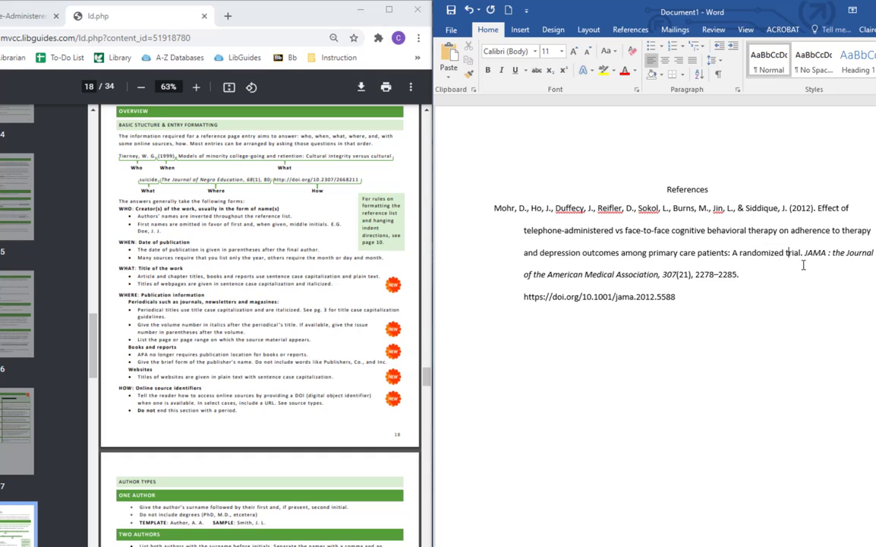
{"action": "left_click", "coordinate": [807, 258]}
{"action": "key", "text": "Left"}
{"action": "key", "text": "Left"}
{"action": "key", "text": "Left"}
{"action": "key", "text": "Left"}
{"action": "key", "text": "Left"}
{"action": "key", "text": "Left"}
{"action": "left_click", "coordinate": [679, 298]}
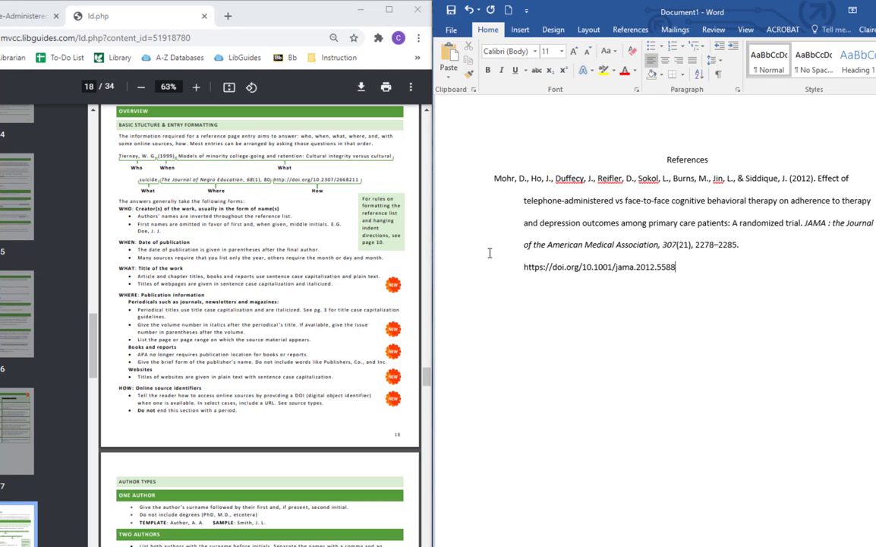
Step: Scroll the guide down to the Author Types rules on page 19
{"action": "scroll", "coordinate": [289, 472], "scroll_direction": "down", "scroll_amount": 10}
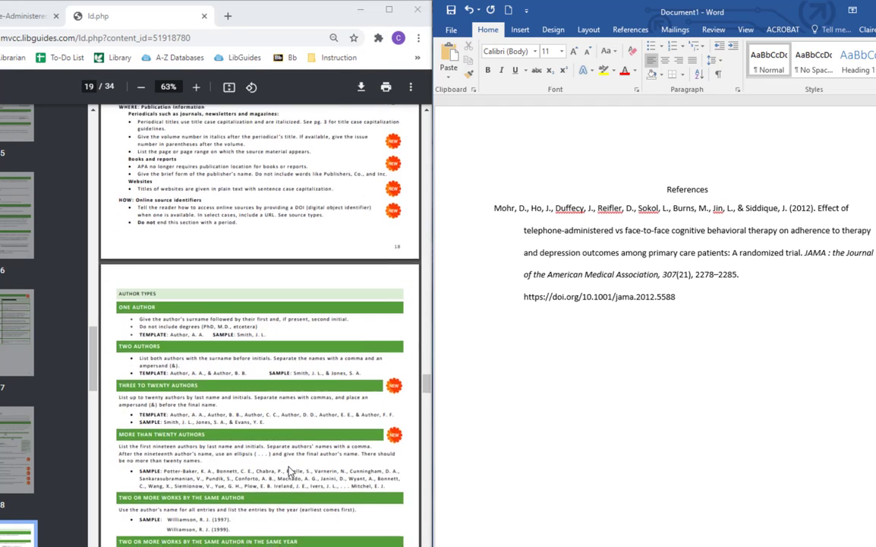
{"action": "scroll", "coordinate": [288, 471], "scroll_direction": "down", "scroll_amount": 1}
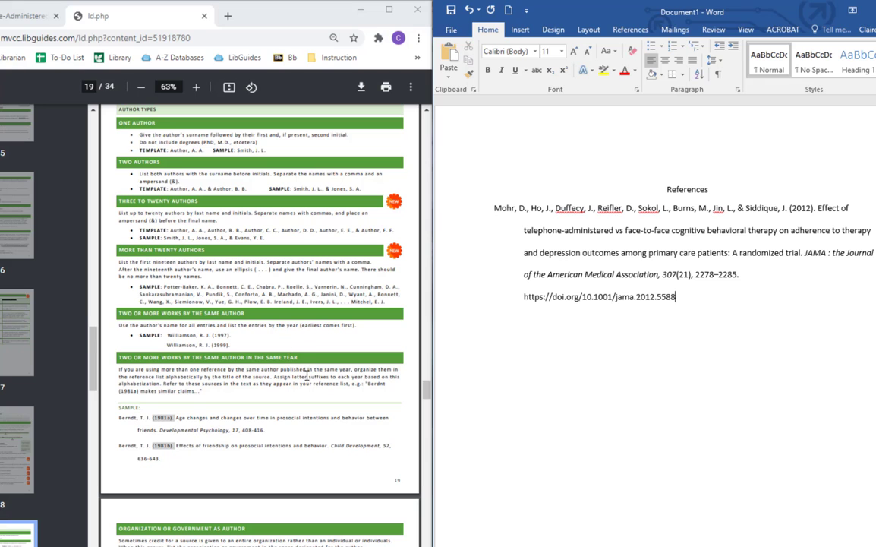
Step: Scroll to page 21's Periodicals – Online & Print templates for journal articles with a DOI
{"action": "scroll", "coordinate": [126, 354], "scroll_direction": "down", "scroll_amount": 10}
{"action": "scroll", "coordinate": [126, 354], "scroll_direction": "down", "scroll_amount": 3}
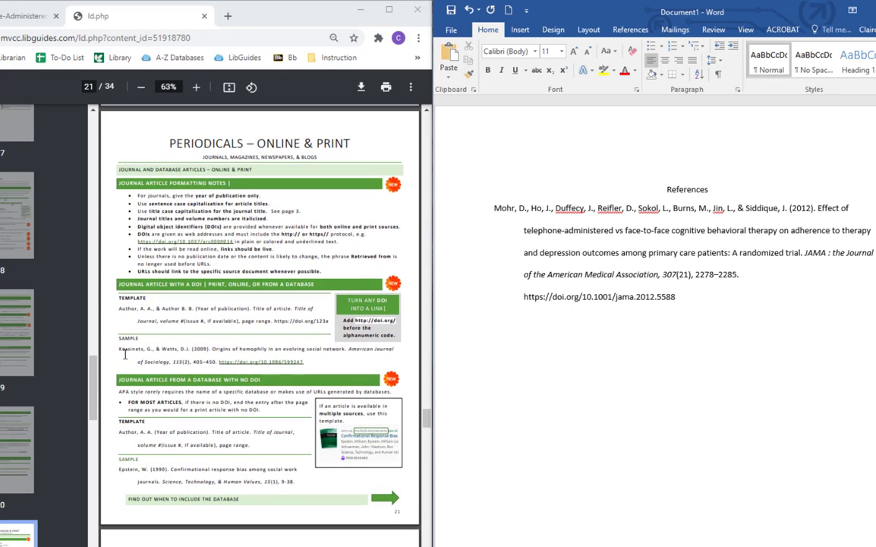